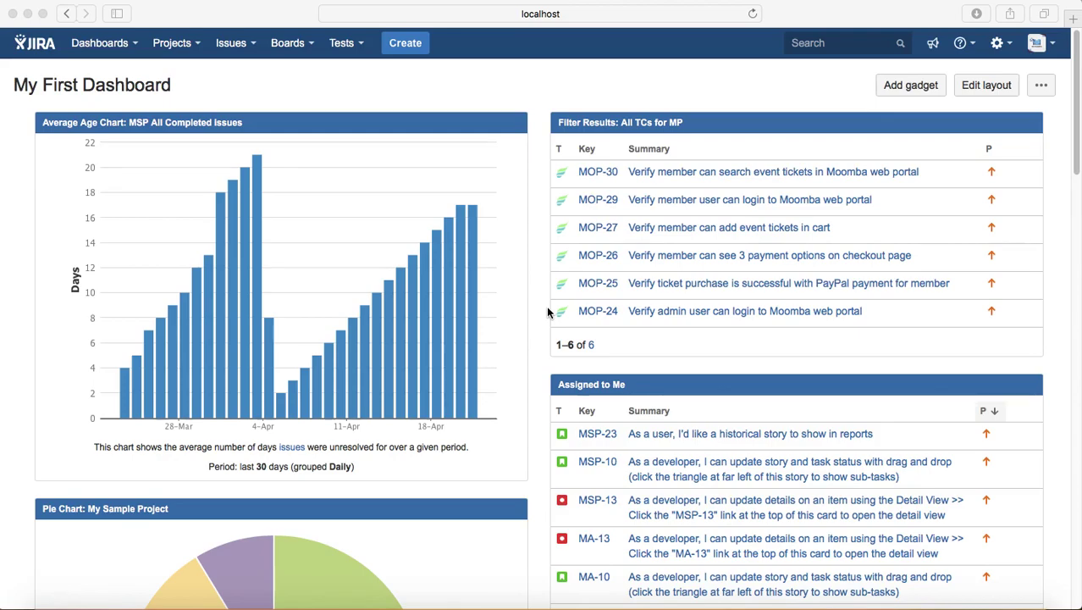
Step: Open the issue search and run an advanced query using "assignee in" with the second and third suggested users in parentheses
{"action": "left_click", "coordinate": [246, 47]}
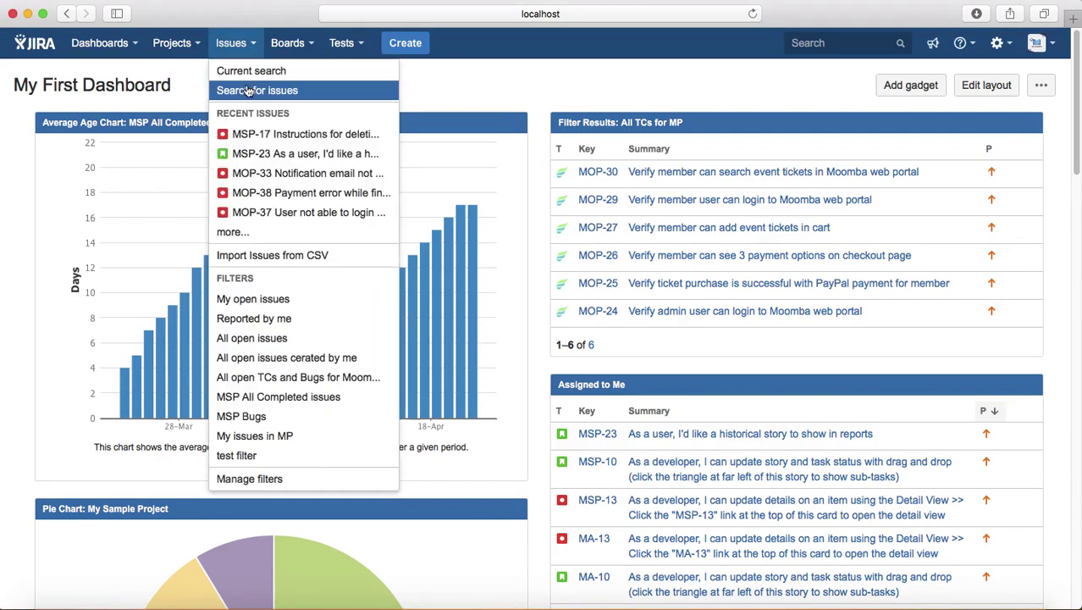
{"action": "left_click", "coordinate": [248, 90]}
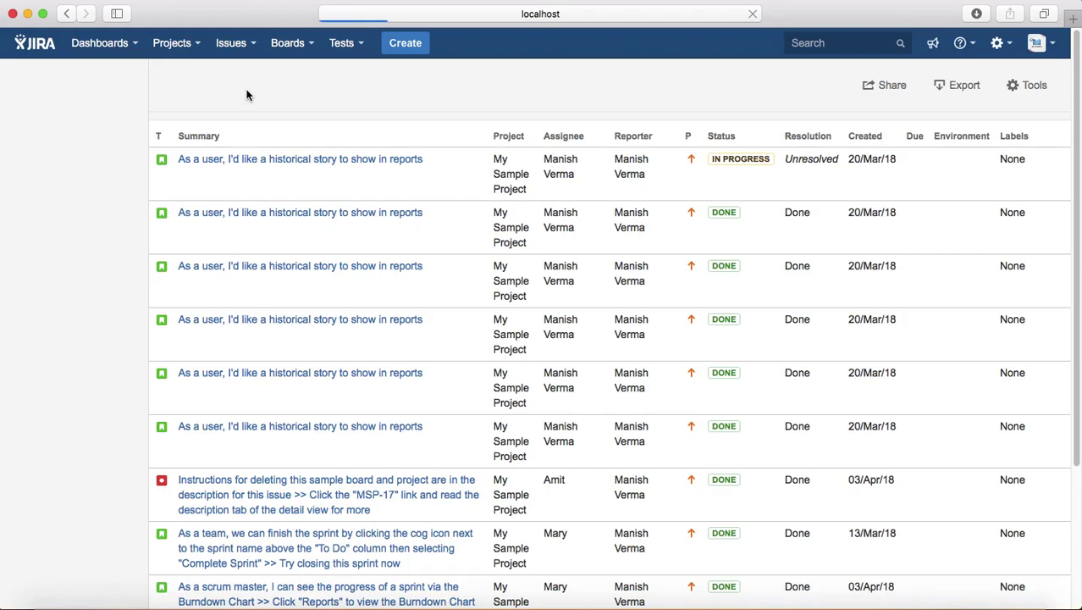
{"action": "left_click", "coordinate": [688, 133]}
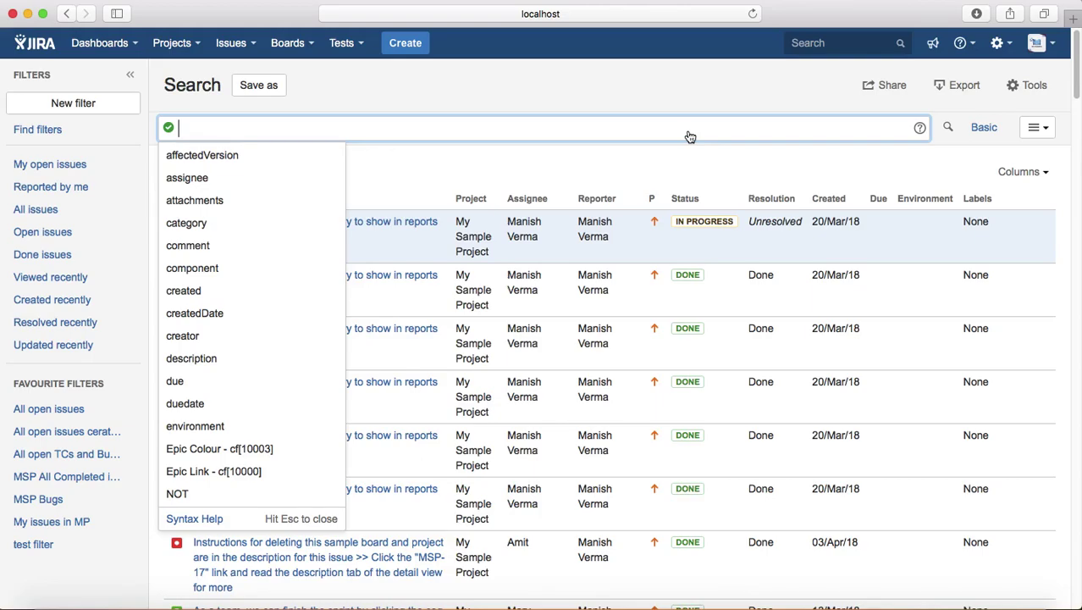
{"action": "type", "text": "ass"}
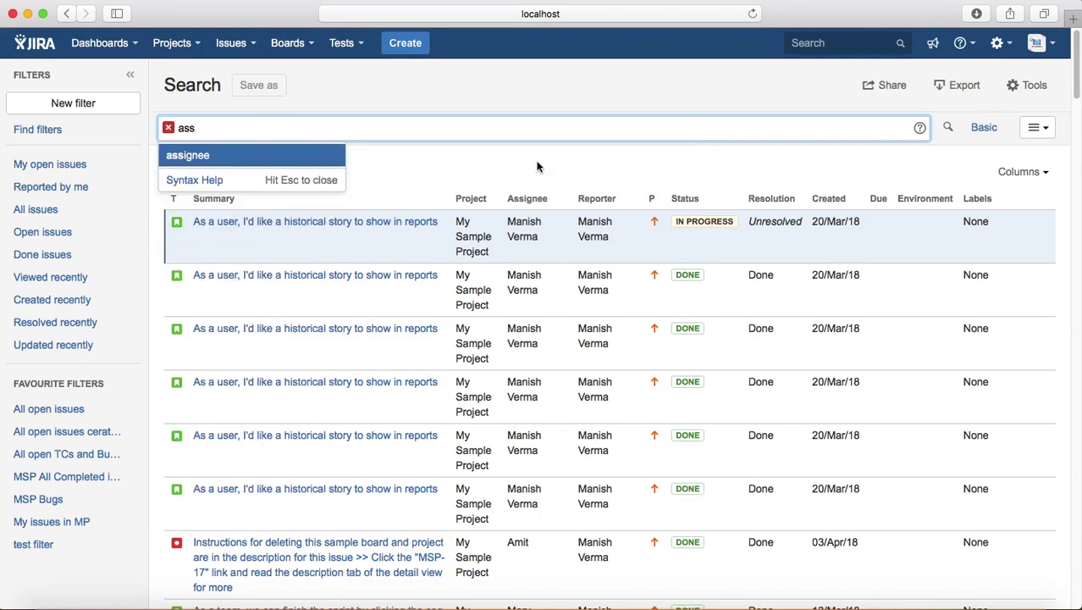
{"action": "left_click", "coordinate": [296, 165]}
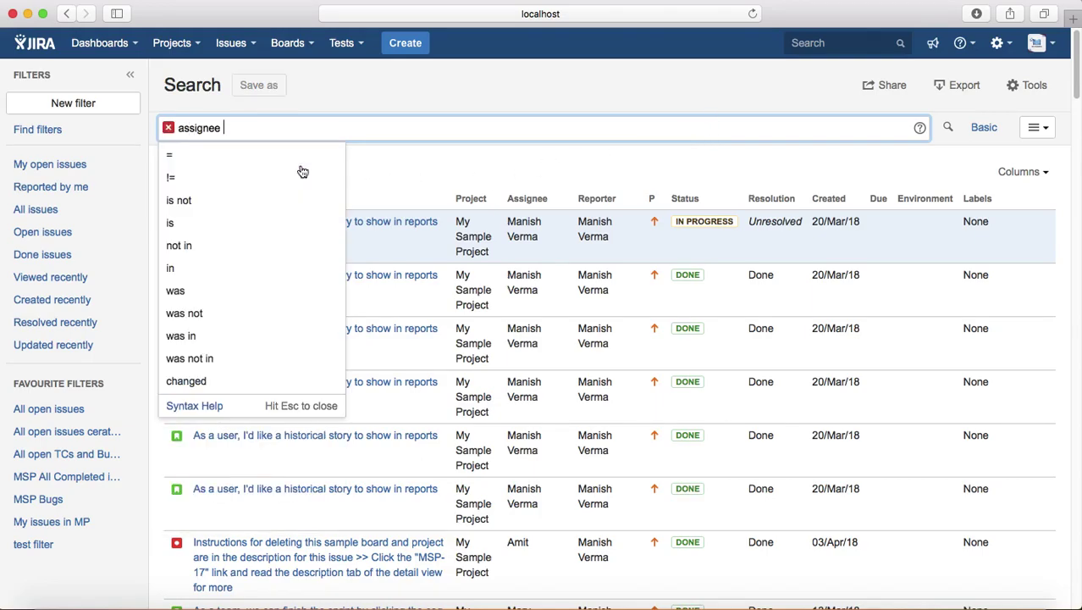
{"action": "left_click", "coordinate": [240, 267]}
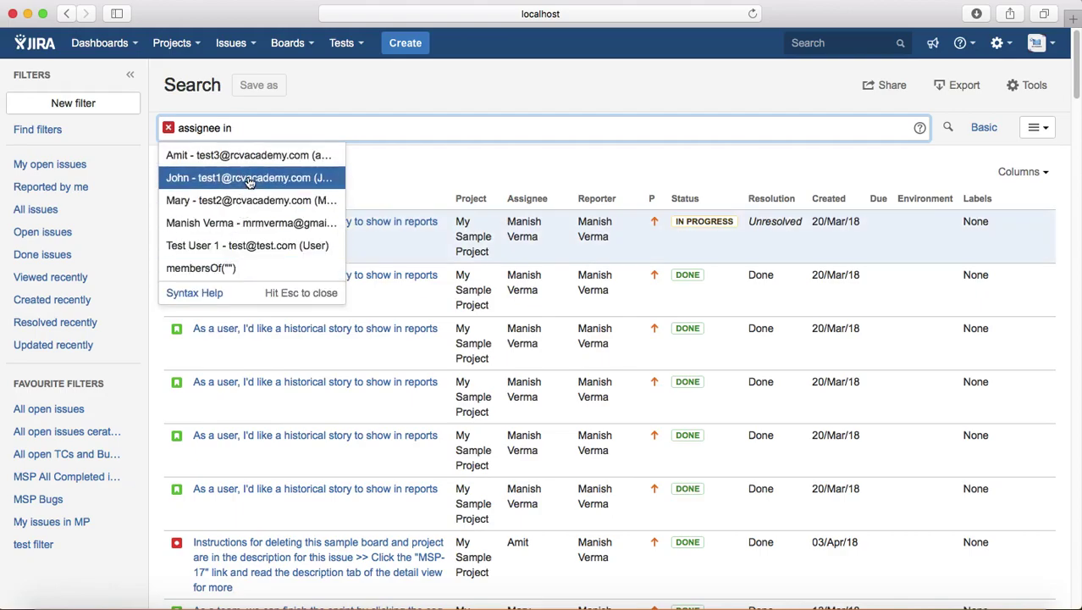
{"action": "left_click", "coordinate": [249, 179]}
{"action": "type", "text": ","}
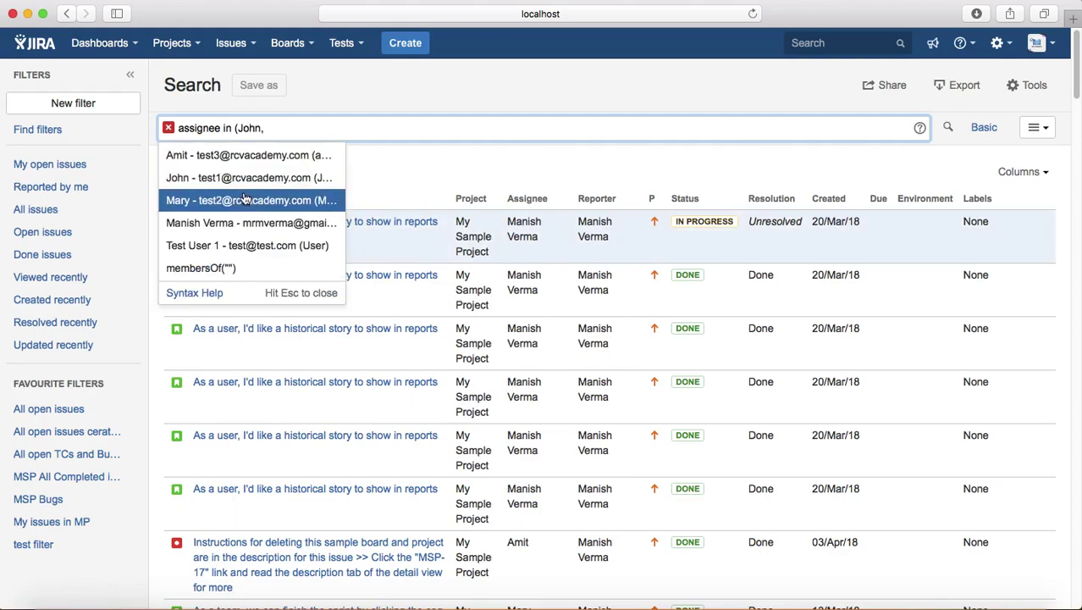
{"action": "left_click", "coordinate": [245, 200]}
{"action": "type", "text": ")"}
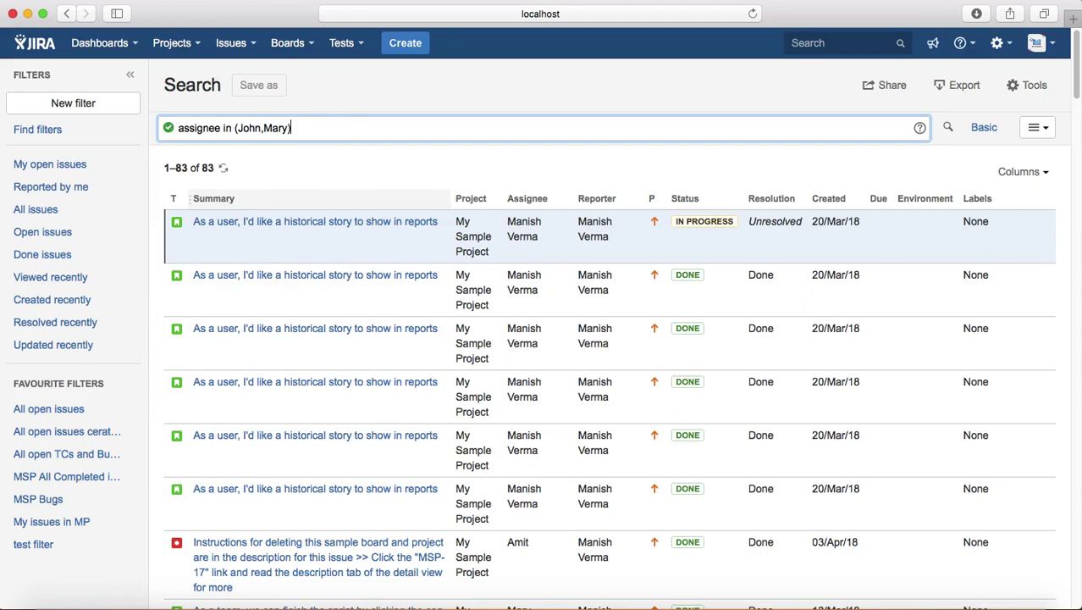
{"action": "mouse_move", "coordinate": [168, 128]}
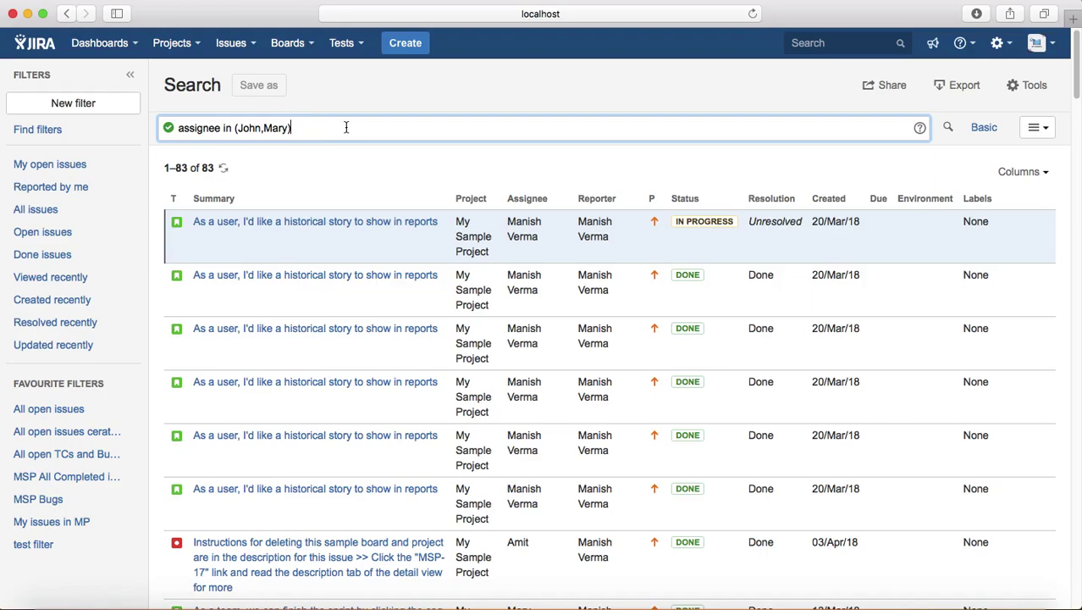
{"action": "key", "text": "Return"}
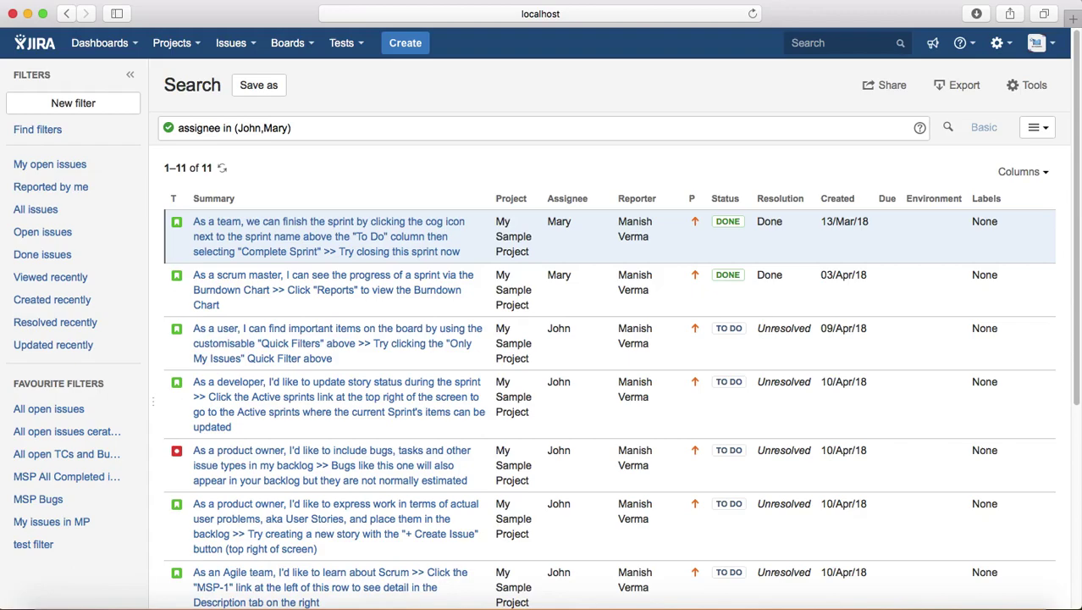
Step: Change the query's operator to "not in", keeping the same two assignees, and run the search
{"action": "left_click", "coordinate": [231, 128]}
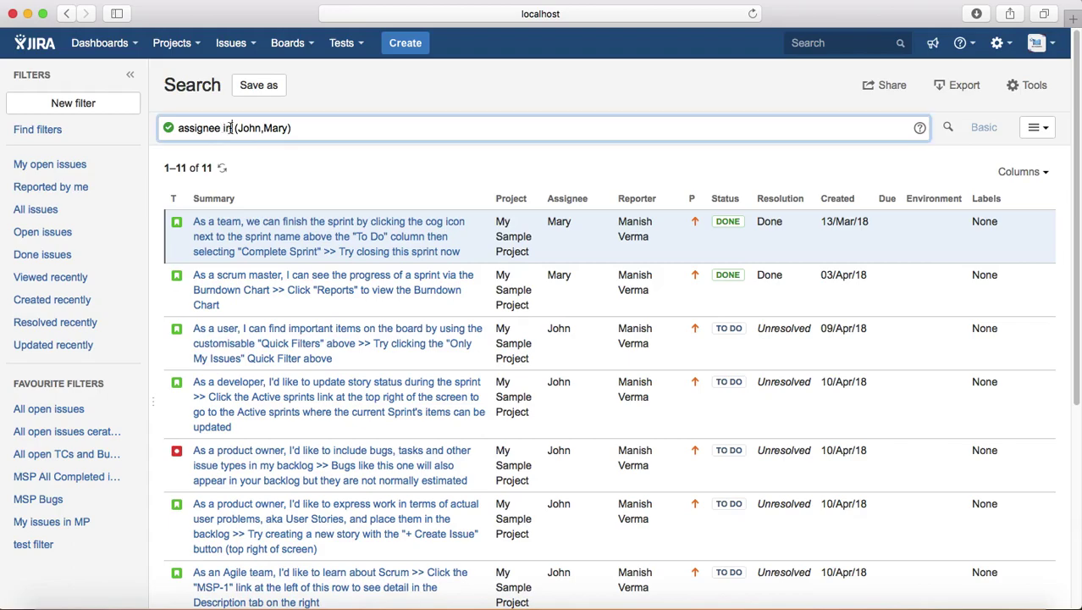
{"action": "key", "text": "Delete"}
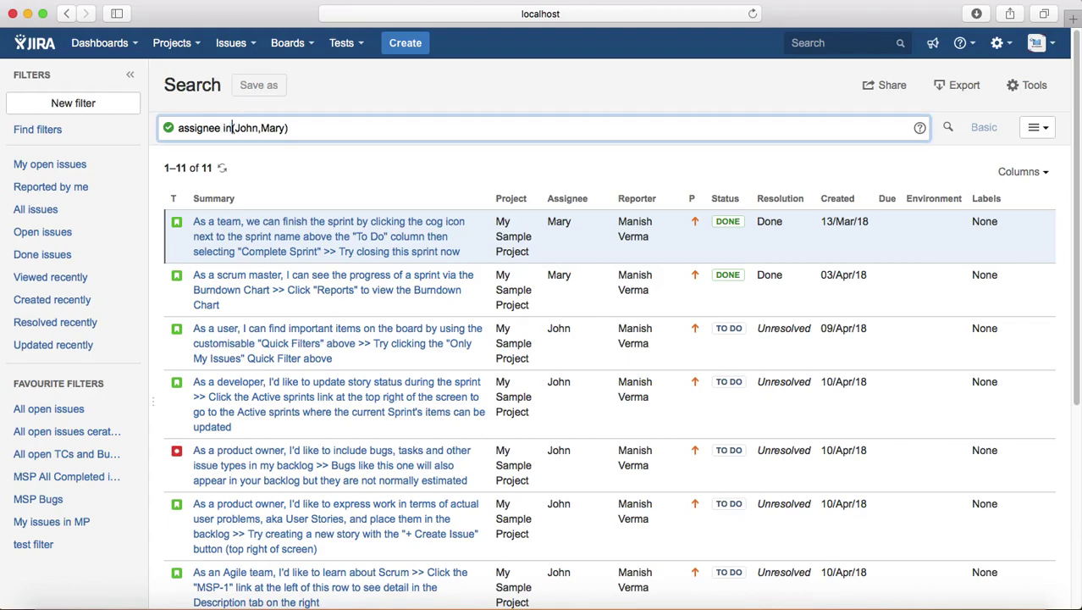
{"action": "key", "text": "BackSpace"}
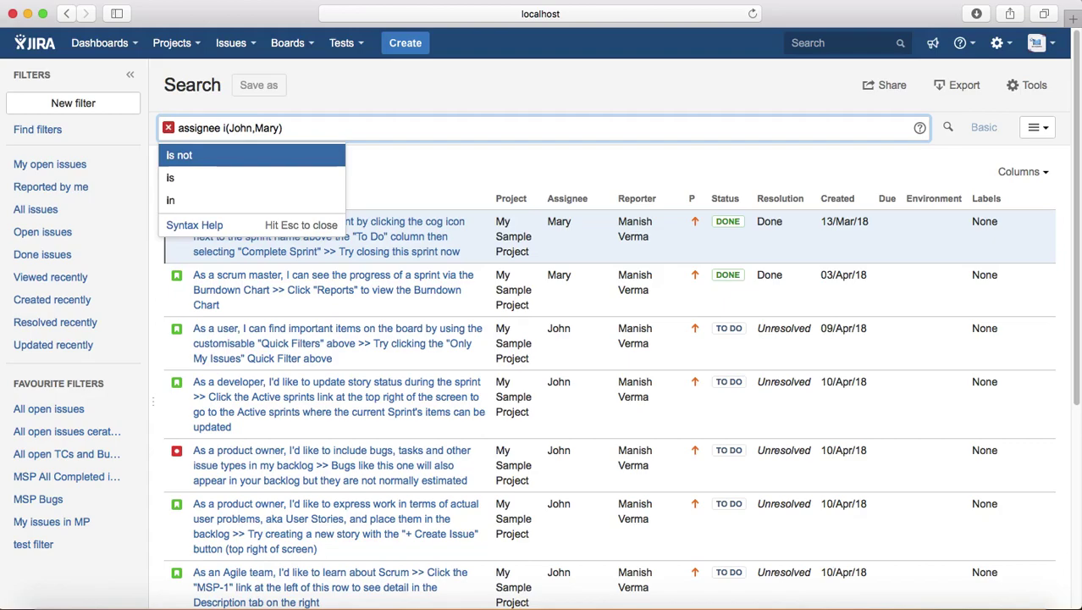
{"action": "key", "text": "BackSpace"}
{"action": "left_click", "coordinate": [237, 245]}
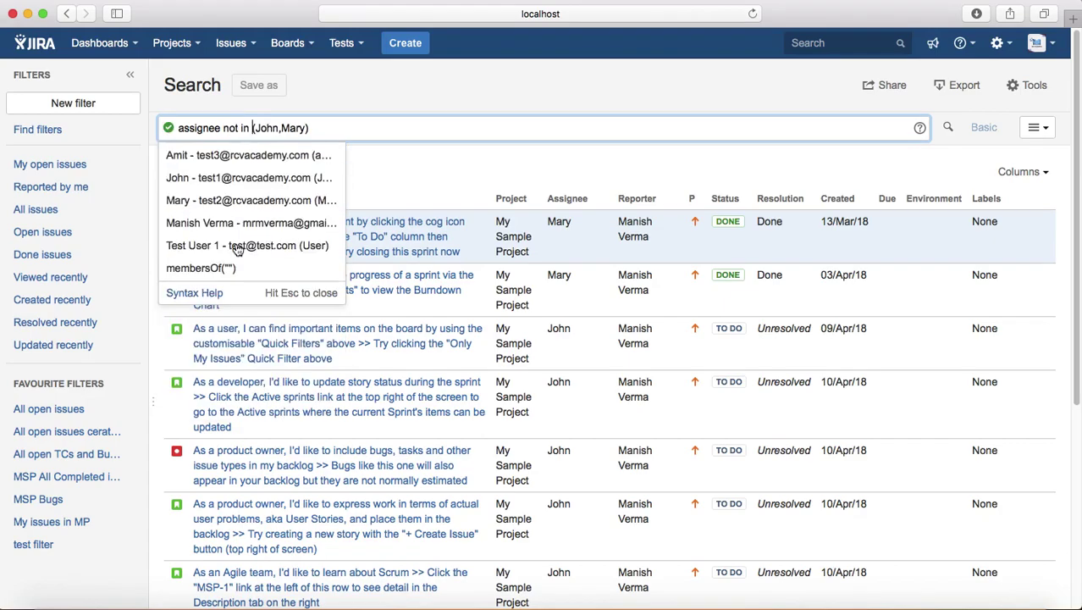
{"action": "key", "text": "Return"}
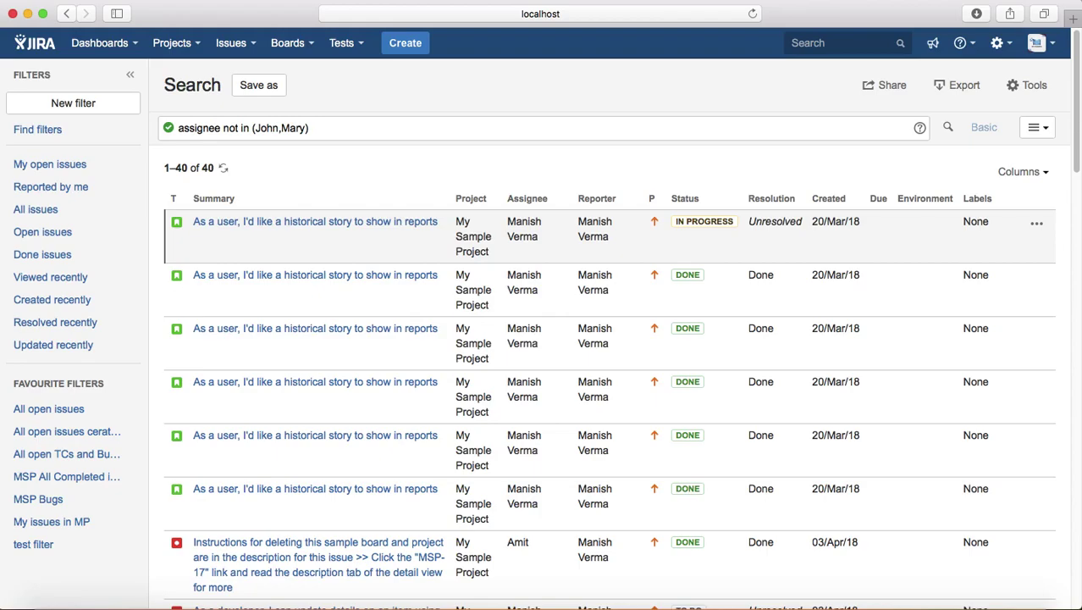
Step: Replace the query with "assignee was" followed by the second suggested user, and run the search
{"action": "left_click", "coordinate": [255, 234]}
{"action": "triple_click", "coordinate": [313, 128]}
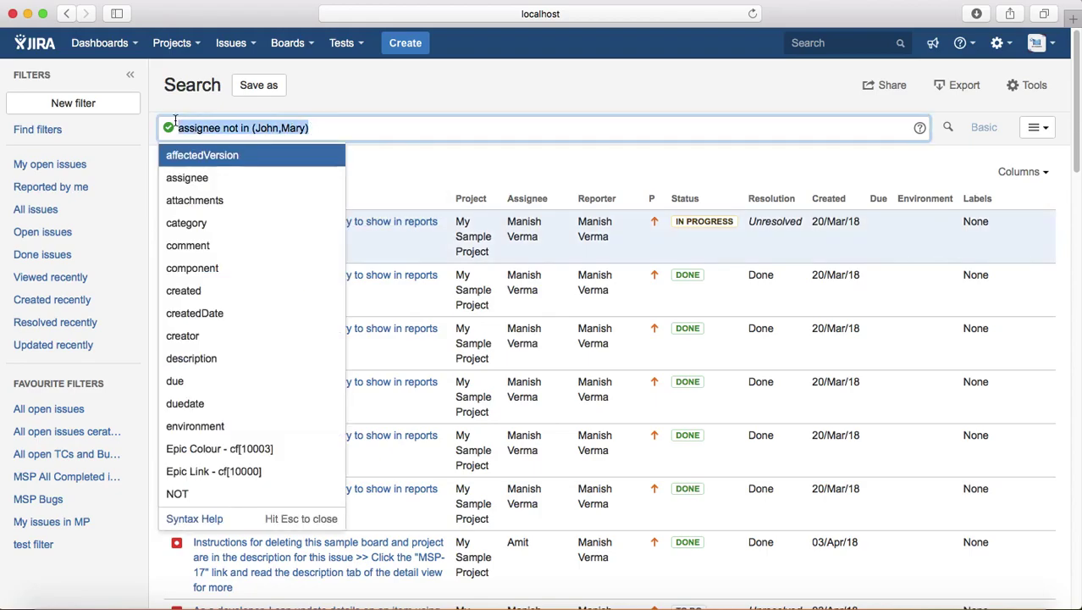
{"action": "type", "text": "assigne"}
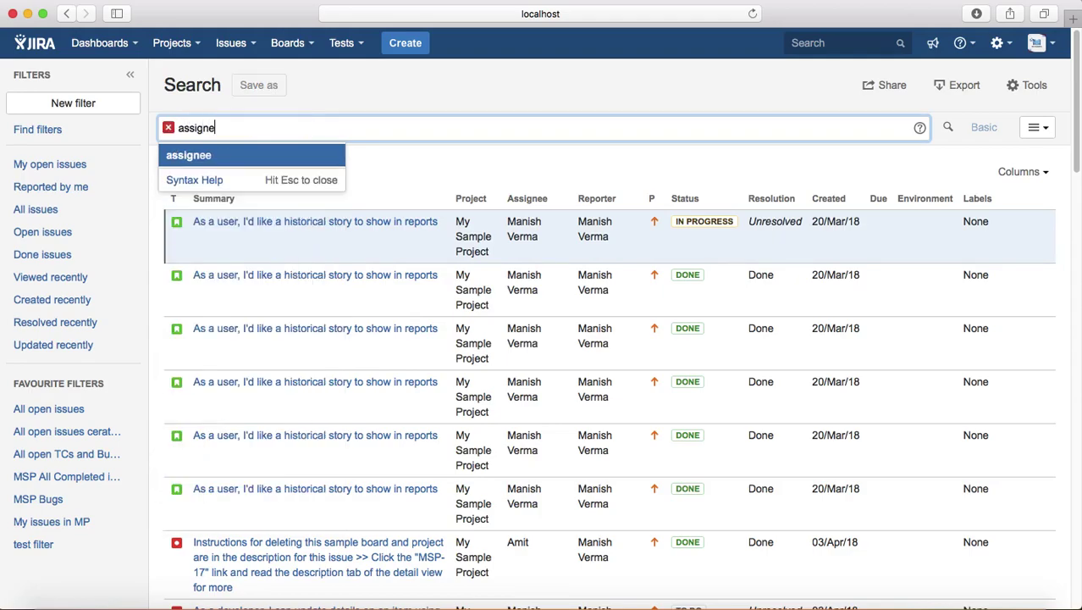
{"action": "left_click", "coordinate": [197, 157]}
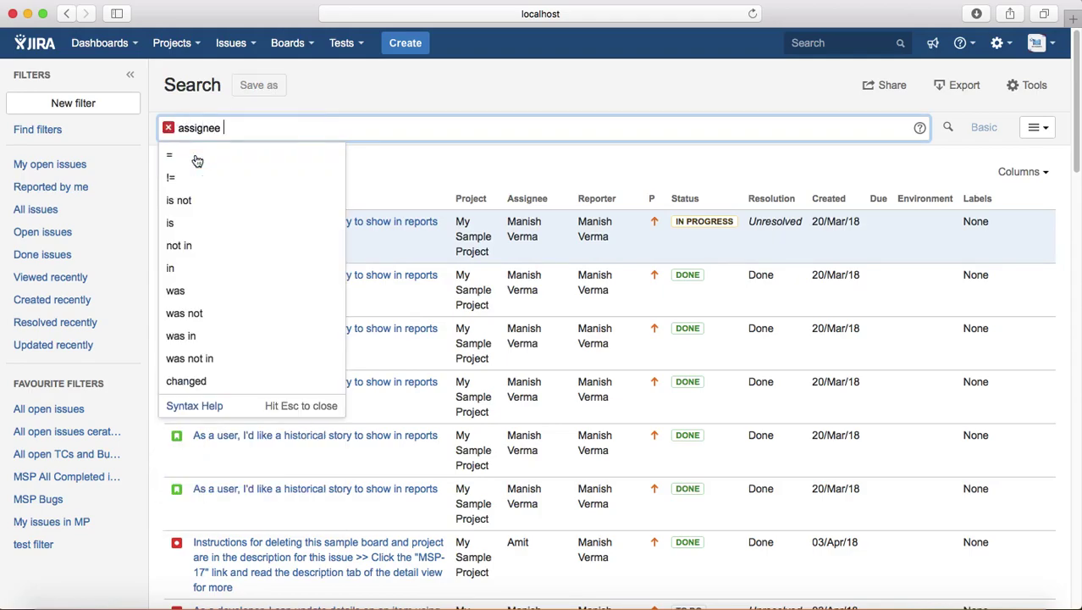
{"action": "type", "text": "was"}
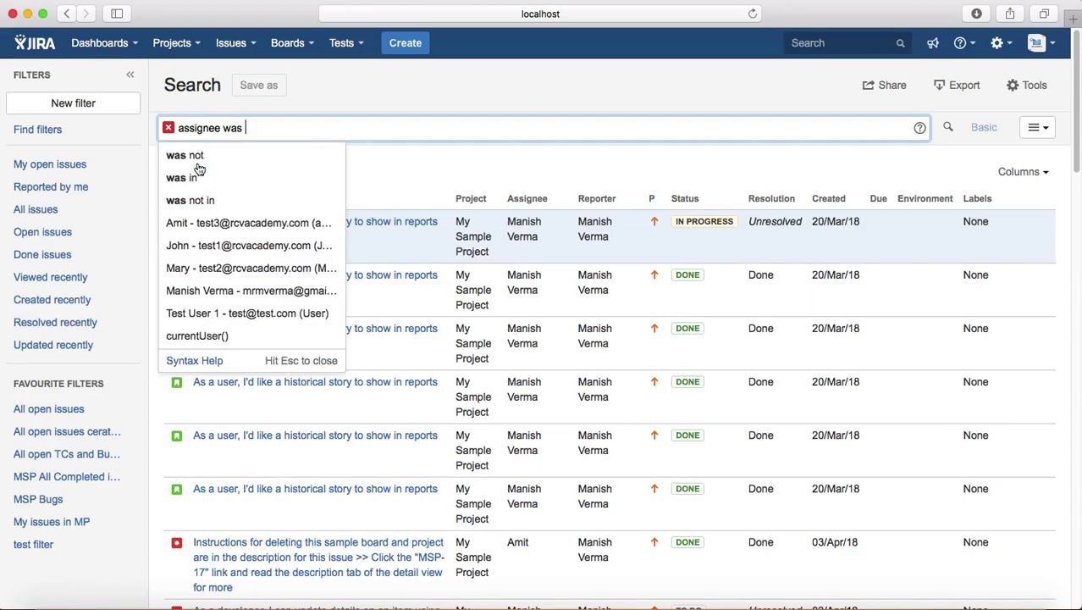
{"action": "left_click", "coordinate": [225, 251]}
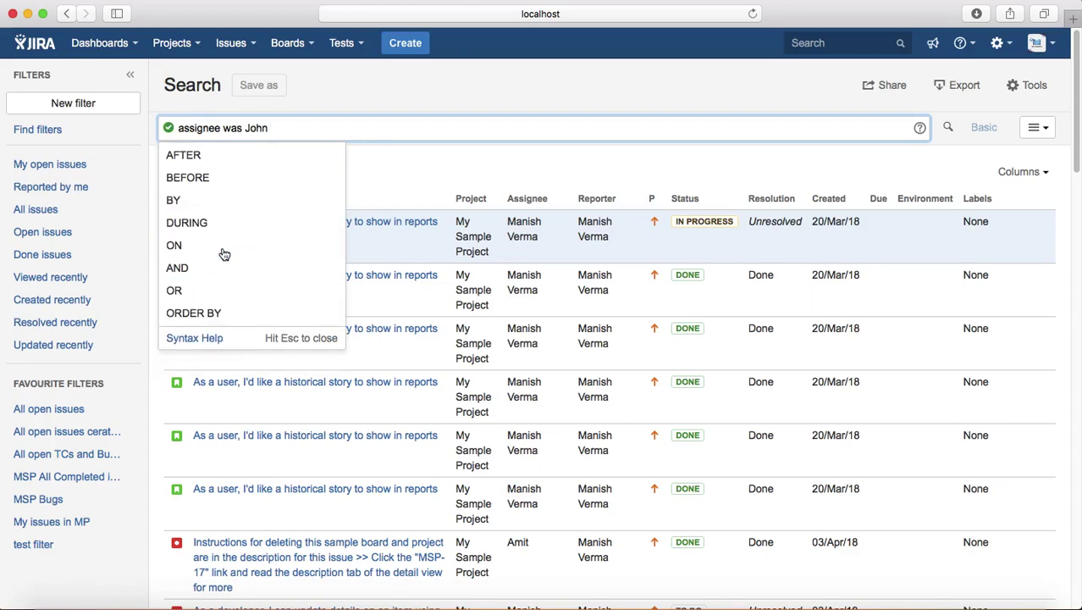
{"action": "key", "text": "Return"}
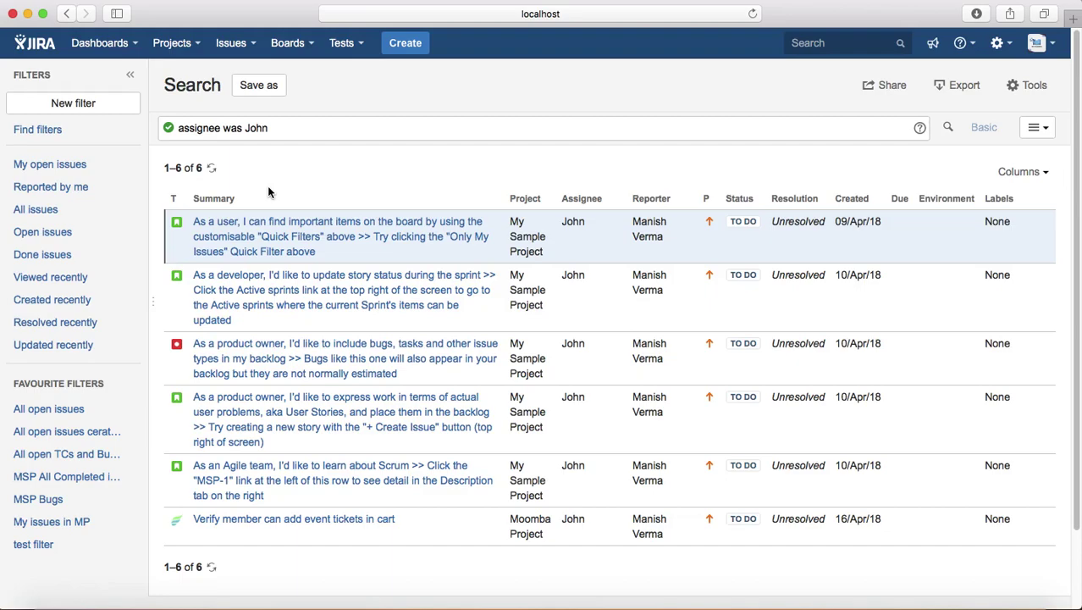
Step: Extend the past-assignee query with ON ("2018/04/15") and run the search
{"action": "left_click", "coordinate": [306, 132]}
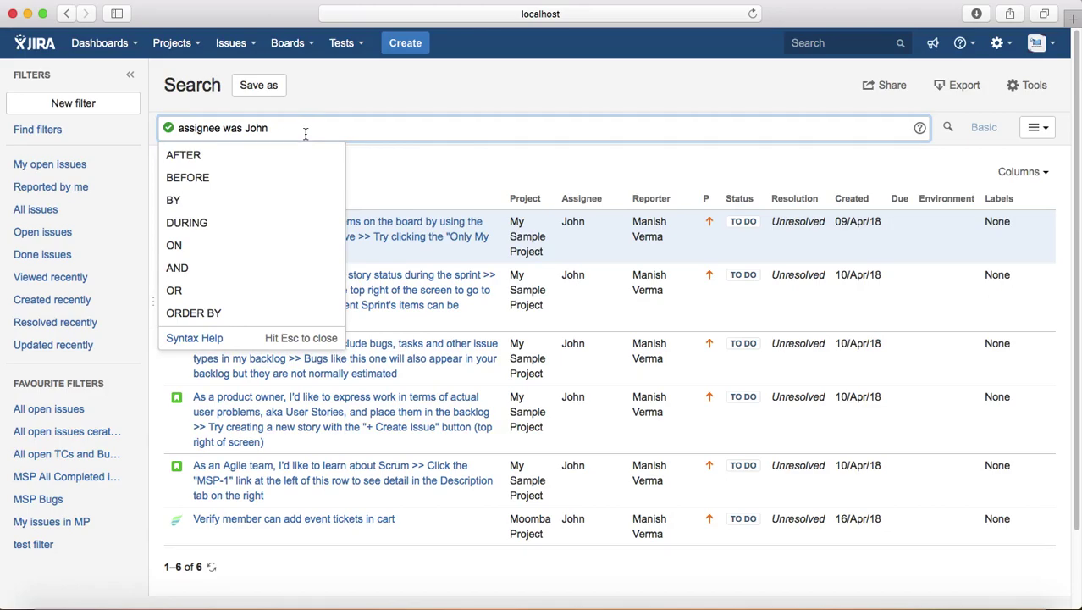
{"action": "left_click", "coordinate": [252, 246]}
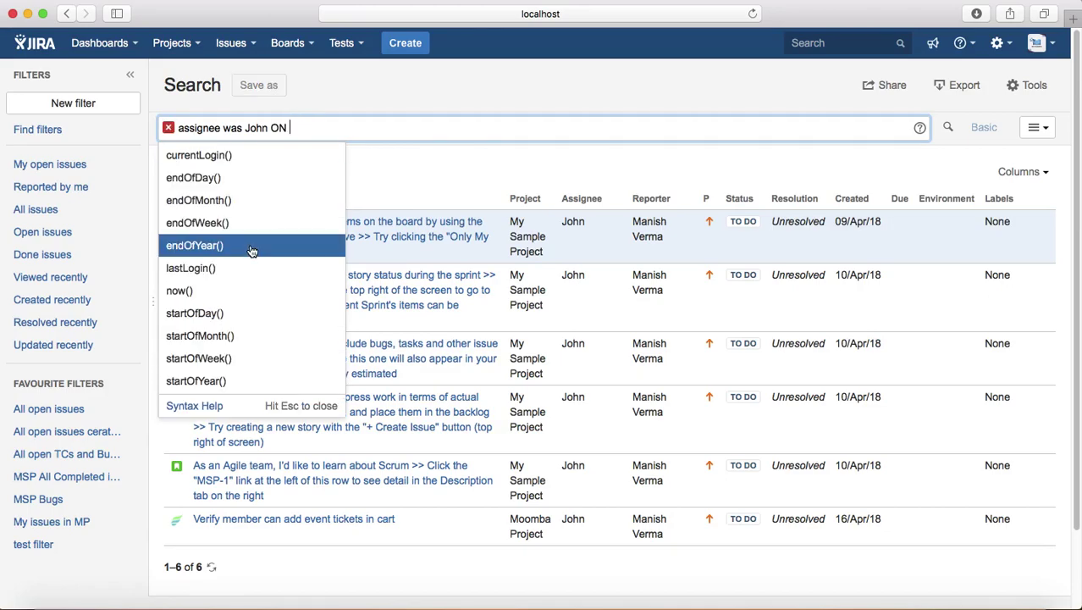
{"action": "type", "text": "\"2"}
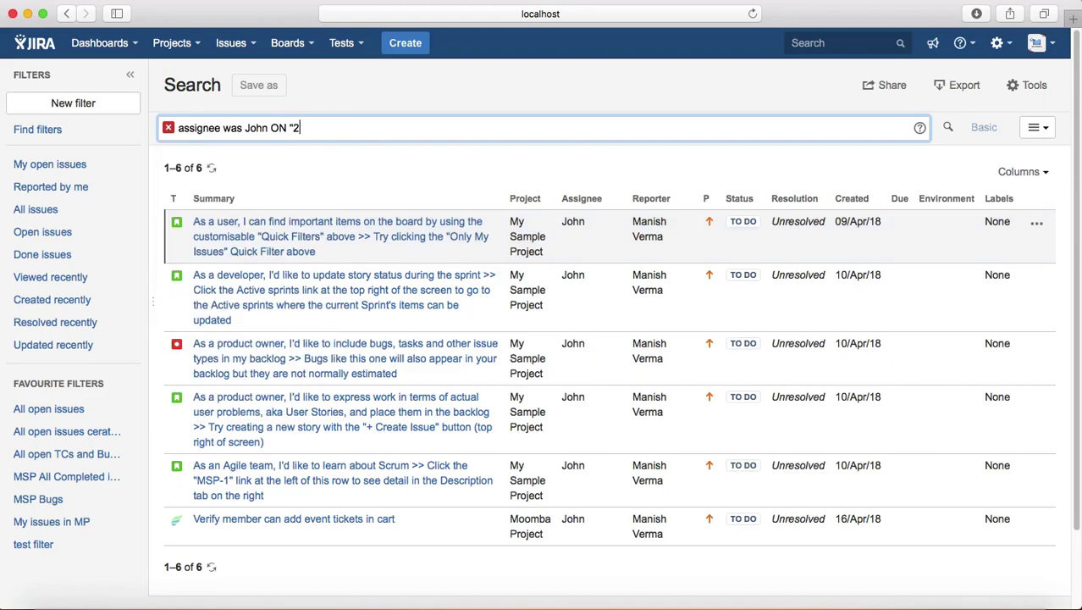
{"action": "type", "text": "018/04/15\")"}
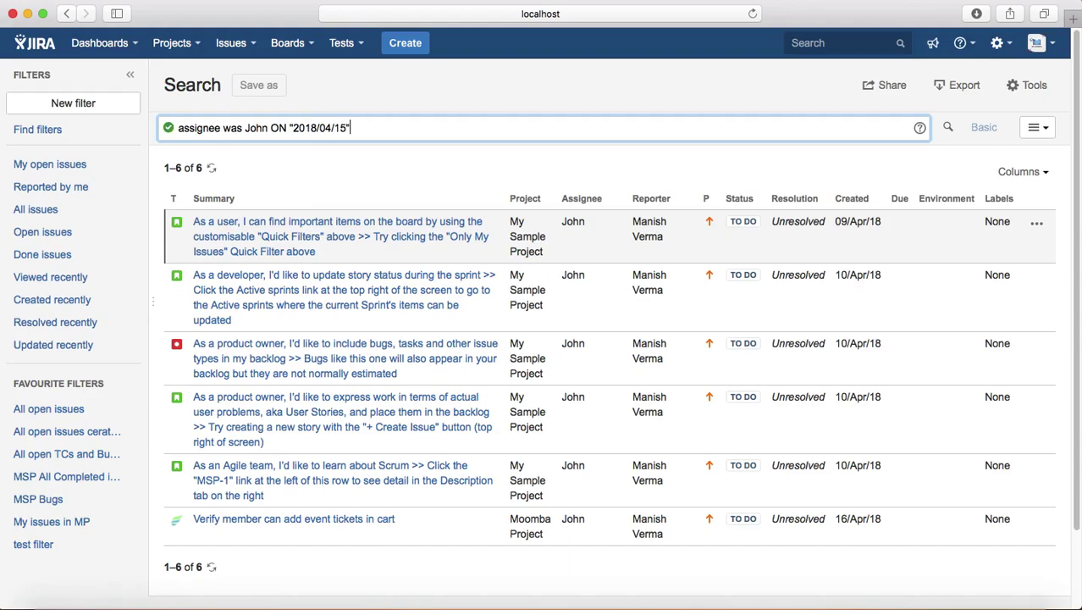
{"action": "left_click", "coordinate": [291, 130]}
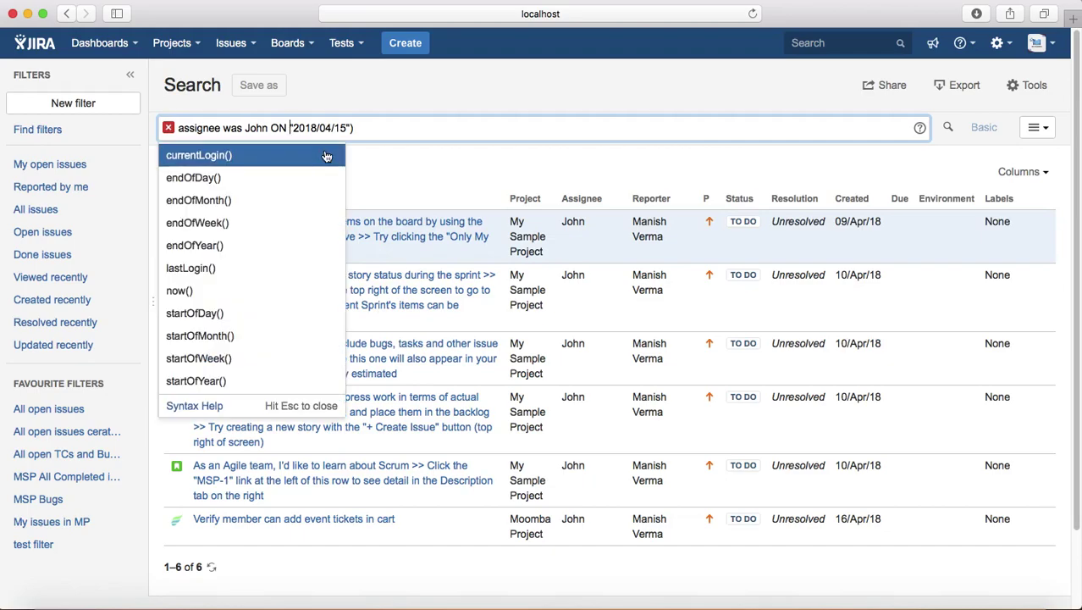
{"action": "type", "text": "("}
{"action": "key", "text": "Return"}
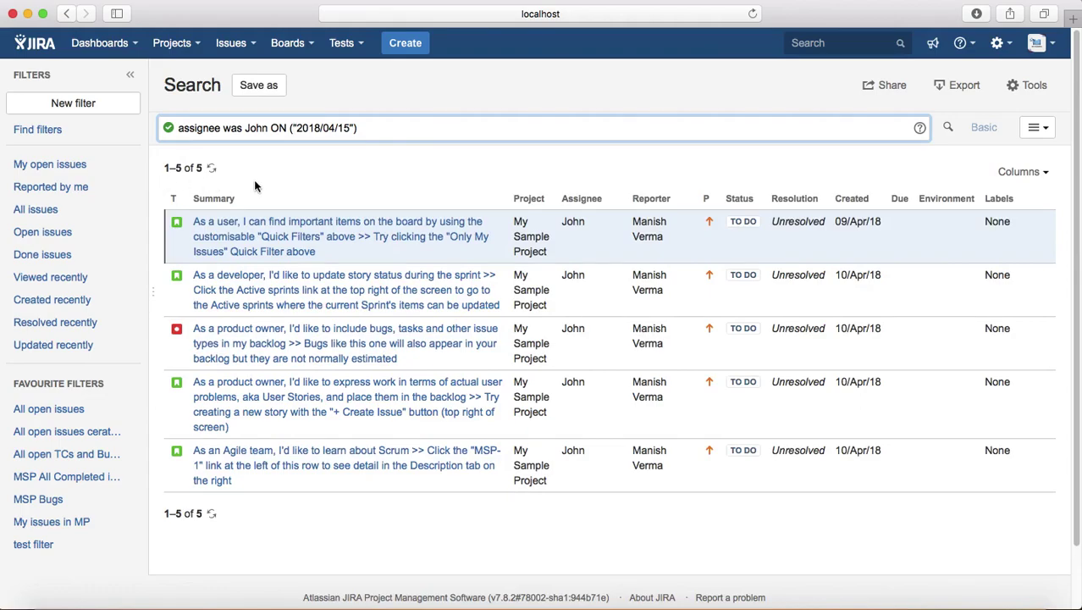
Step: Remove the ON date condition from the end of the past-assignee query
{"action": "left_click_drag", "start_coordinate": [366, 128], "coordinate": [273, 128]}
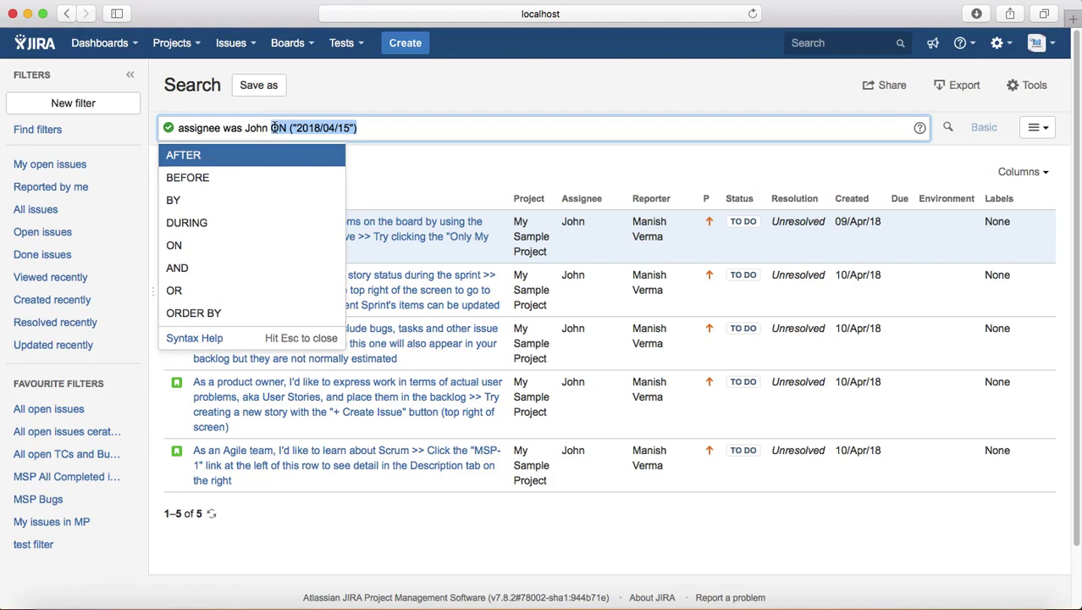
{"action": "key", "text": "BackSpace"}
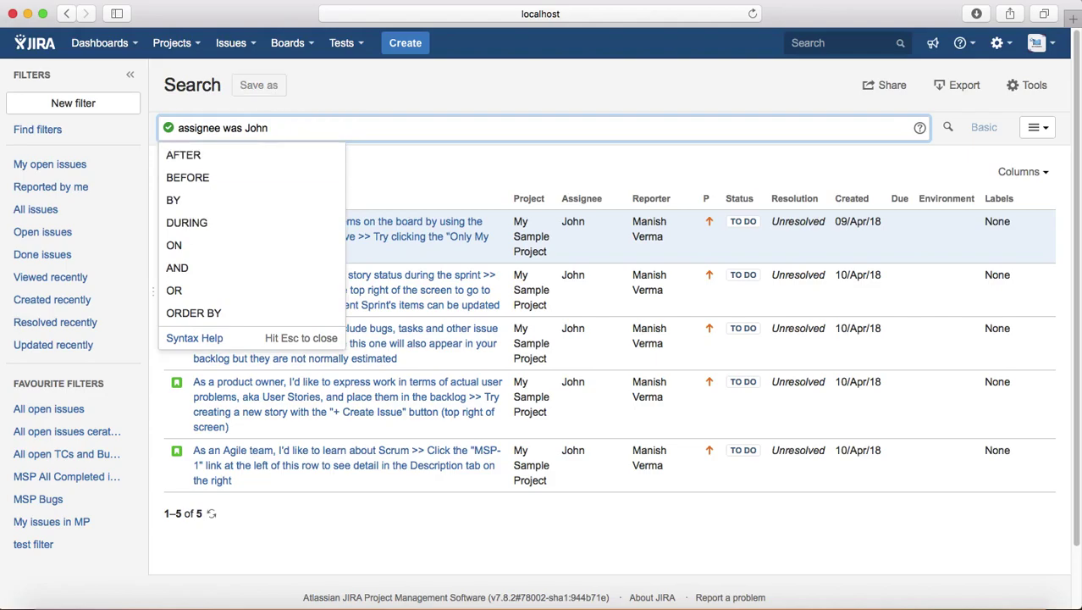